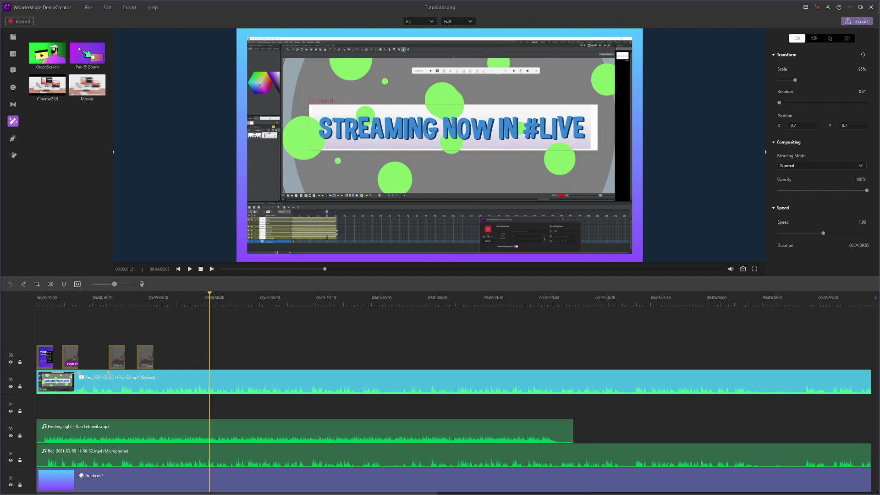
- Show the transitions library (Dissolve, Fade, Morph, Swirl), then switch to the cursor effects list
click(14, 105)
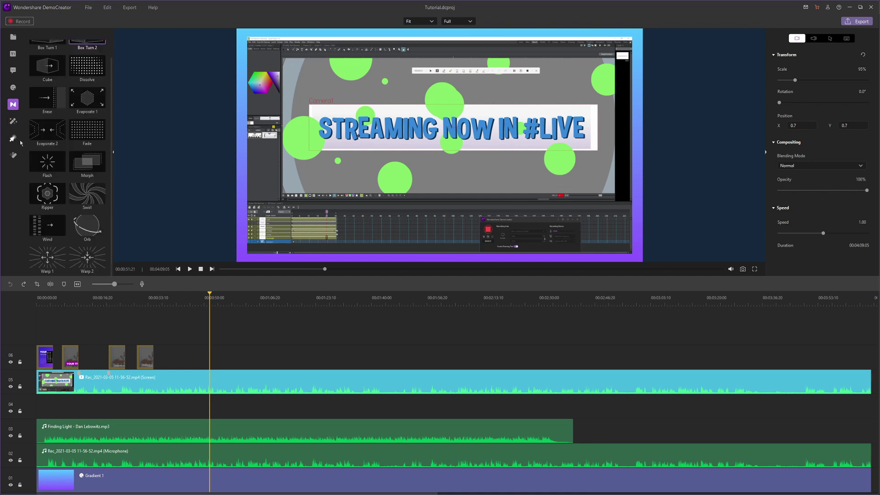
click(14, 139)
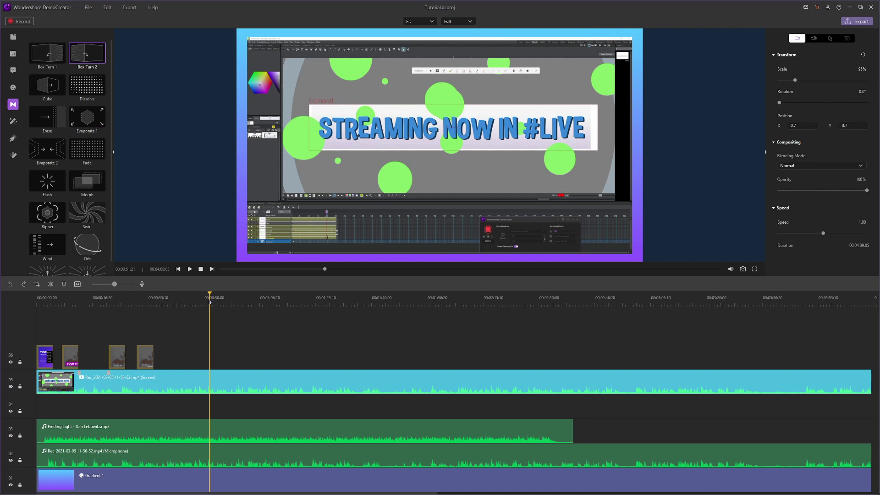
- Split the screen clip at 00:00:54:08, try Box Turn 2, undo it, and place Swirl at the cut
drag(210, 303, 218, 303)
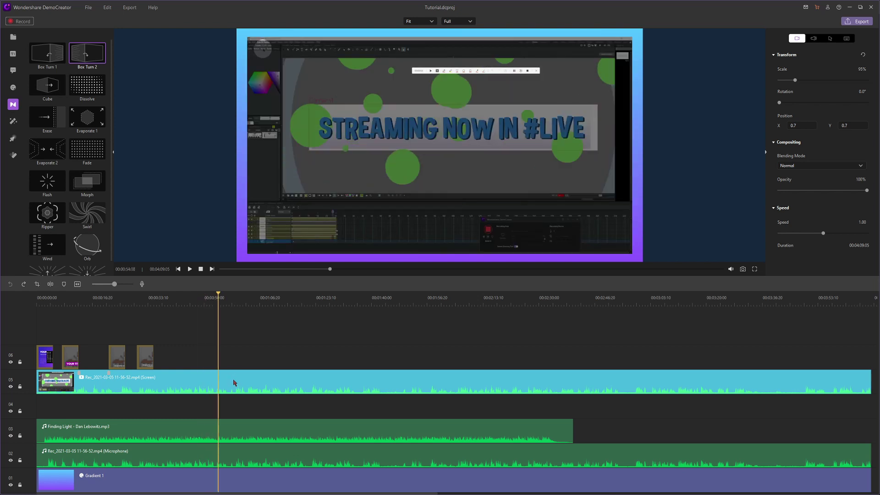
key(ctrl+b)
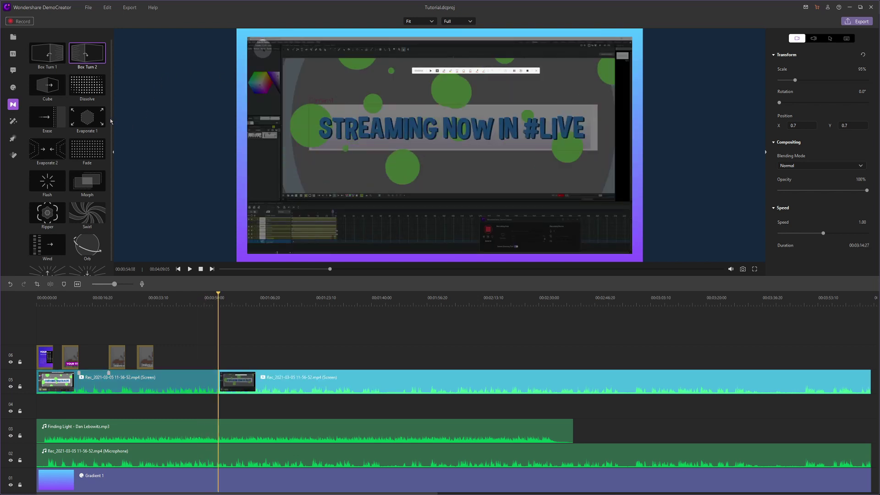
drag(90, 57, 229, 387)
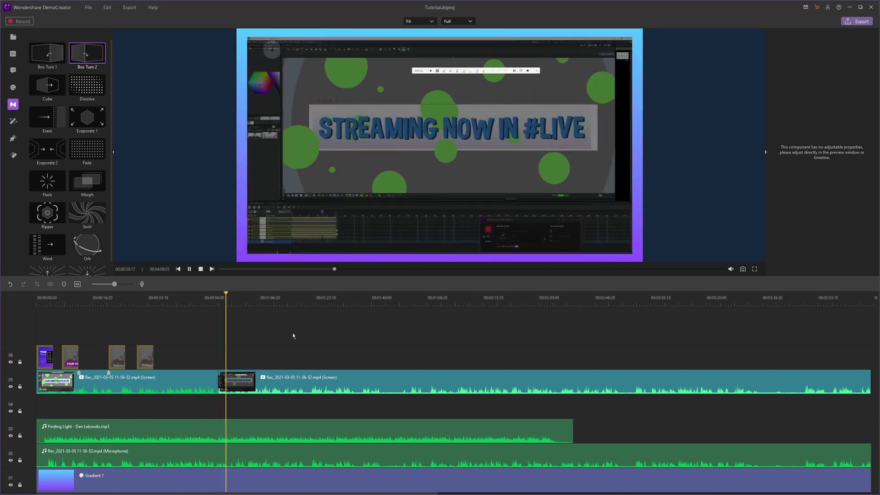
drag(114, 284, 122, 285)
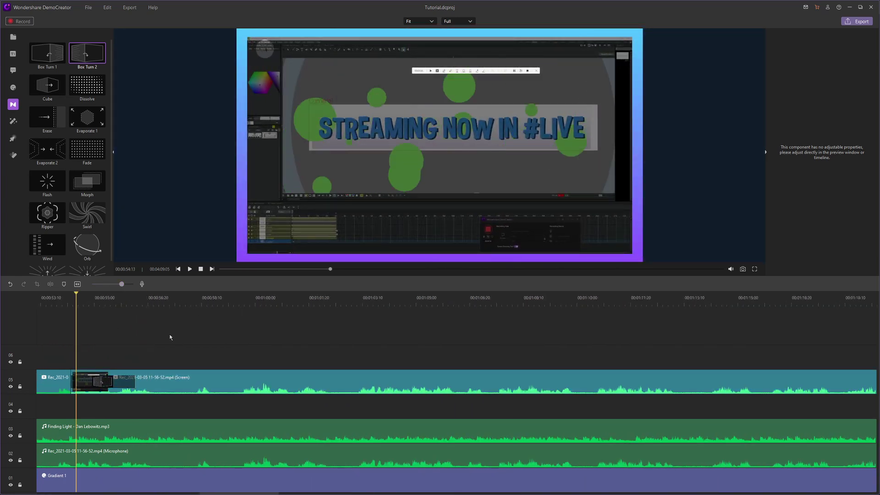
key(ctrl+z)
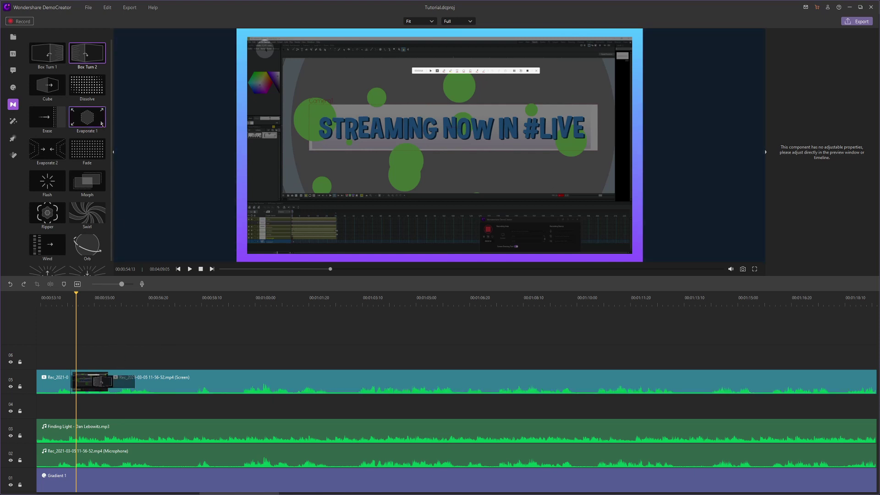
drag(87, 212, 112, 364)
- Lengthen the Swirl transition on the timeline and play it back from before the cut
click(173, 321)
click(142, 379)
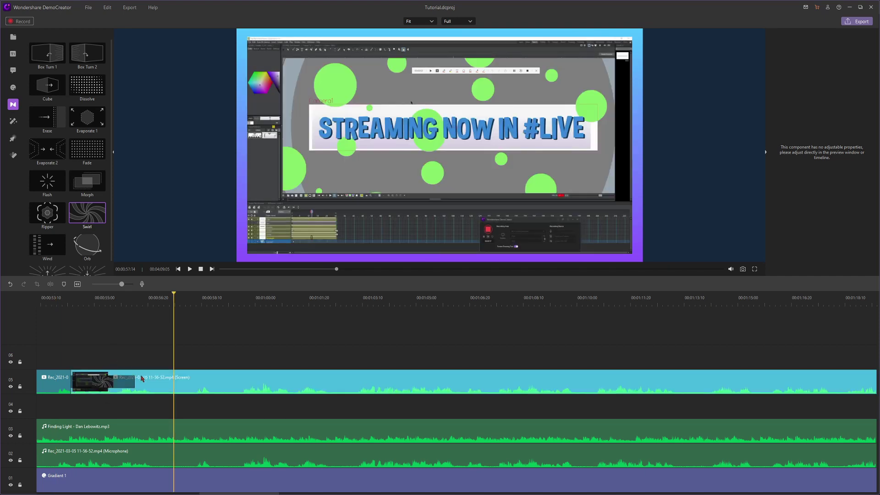
drag(135, 380, 252, 381)
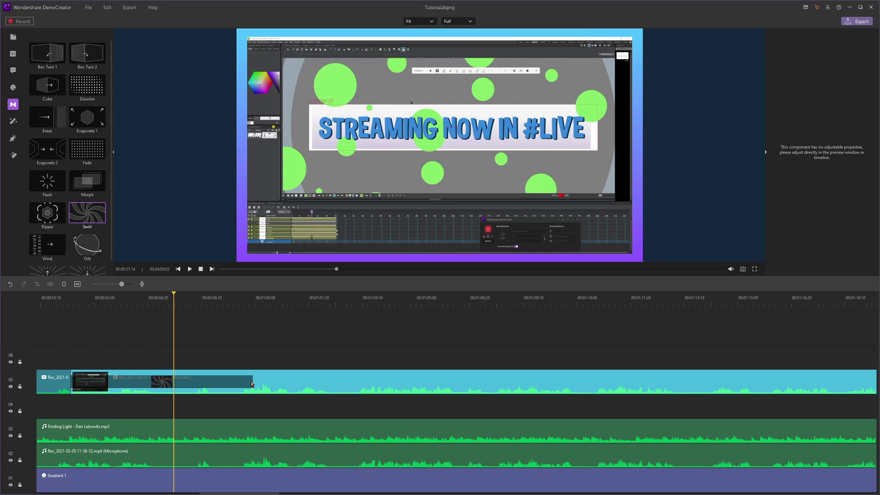
click(65, 299)
key(space)
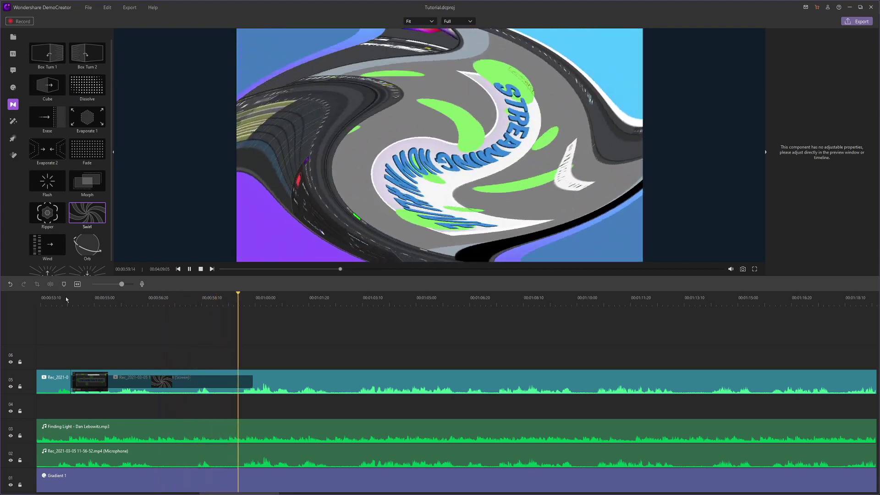
- Reapply Swirl at the clip join and preview the swirling effect
drag(88, 193, 388, 387)
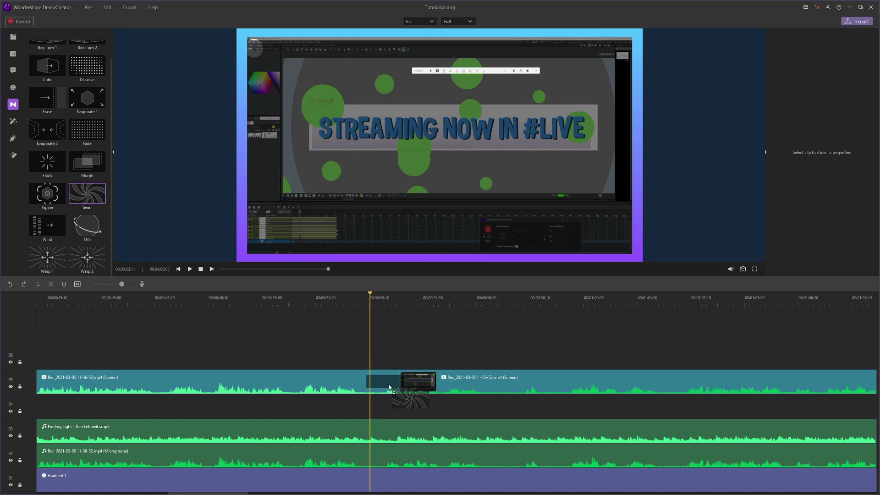
mouse_move(333, 305)
mouse_down()
mouse_move(324, 308)
mouse_move(330, 298)
mouse_up()
key(space)
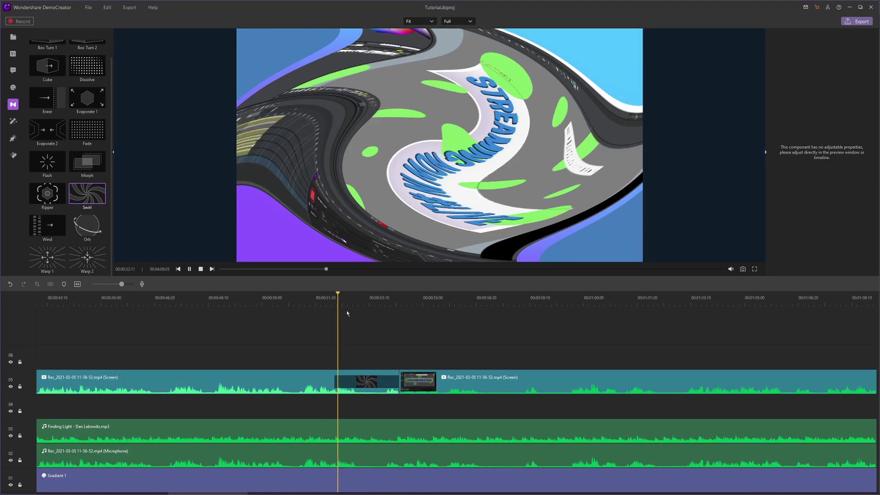
- Replace the join's transition with Fade and preview it
scroll(98, 198, up, 1)
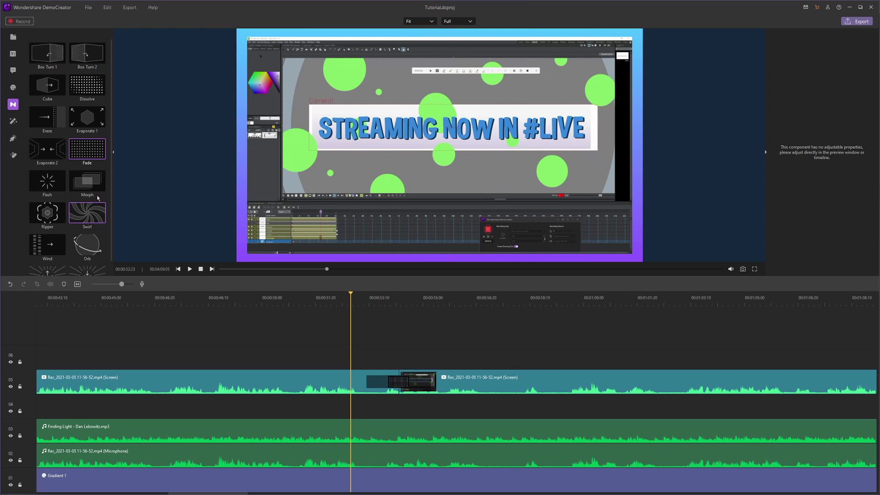
drag(87, 166, 375, 403)
key(space)
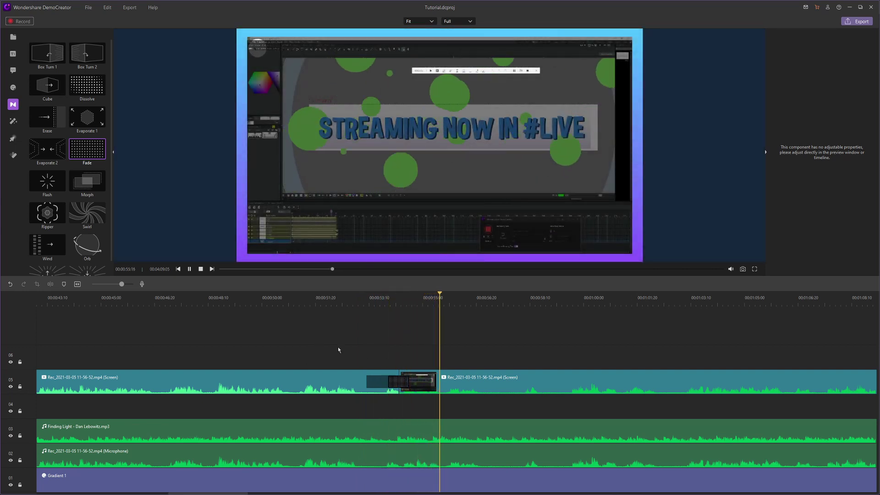
key(space)
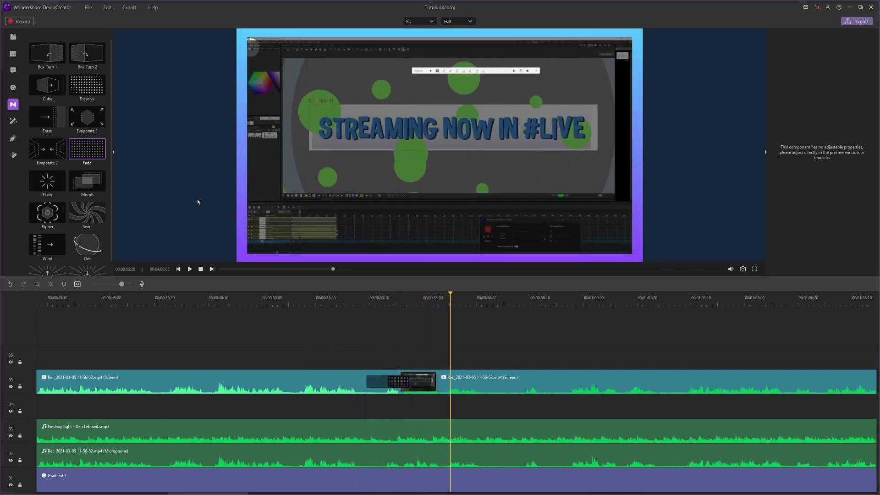
- Try Dissolve, then Wind at the join, previewing each from about 00:00:53
drag(90, 89, 399, 383)
click(362, 298)
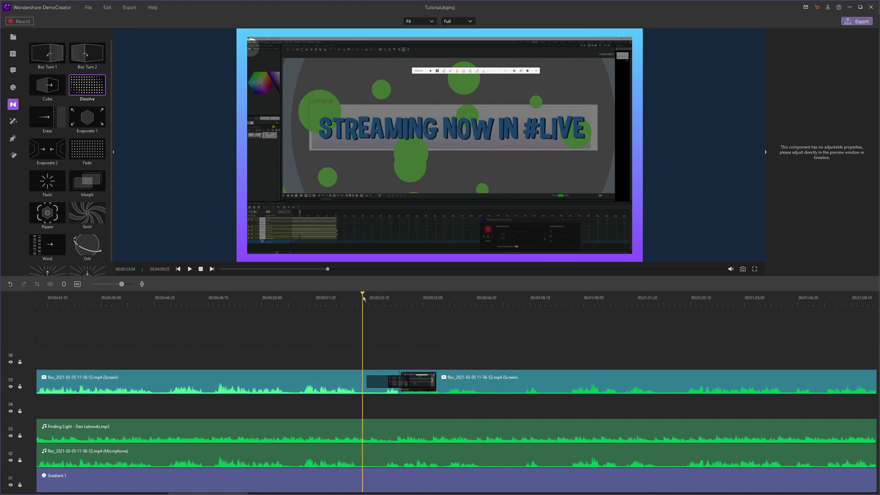
key(space)
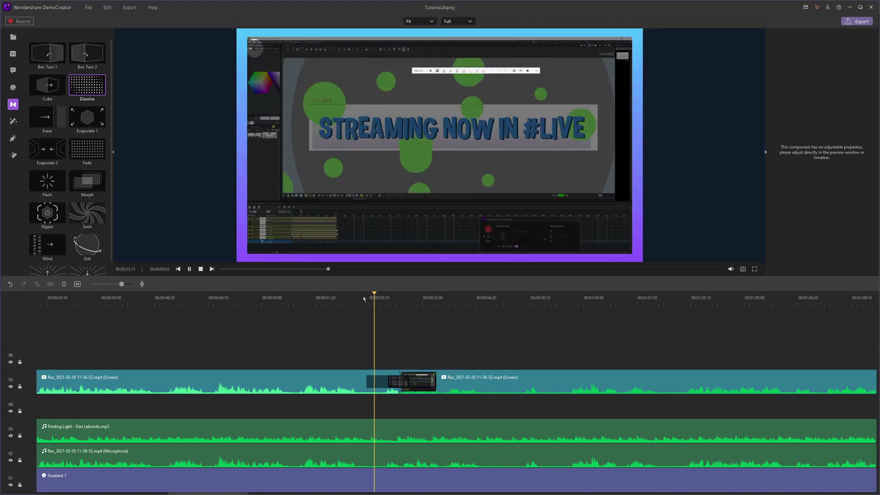
drag(48, 245, 399, 383)
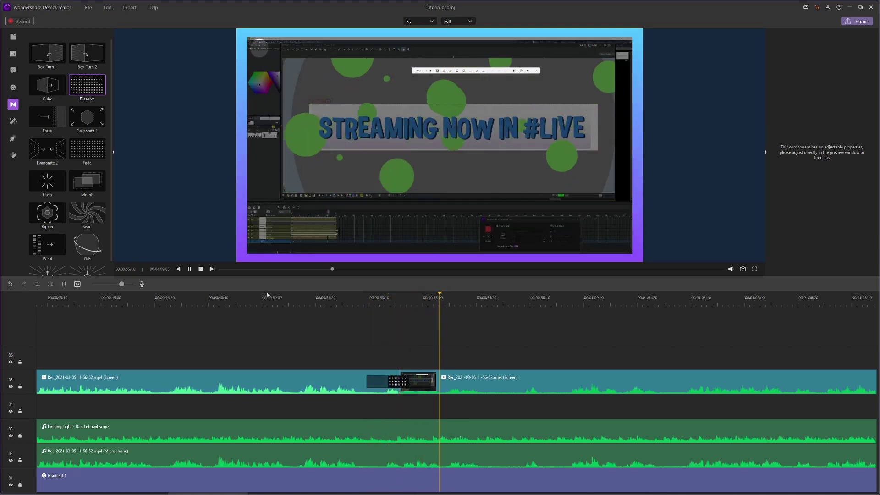
click(362, 299)
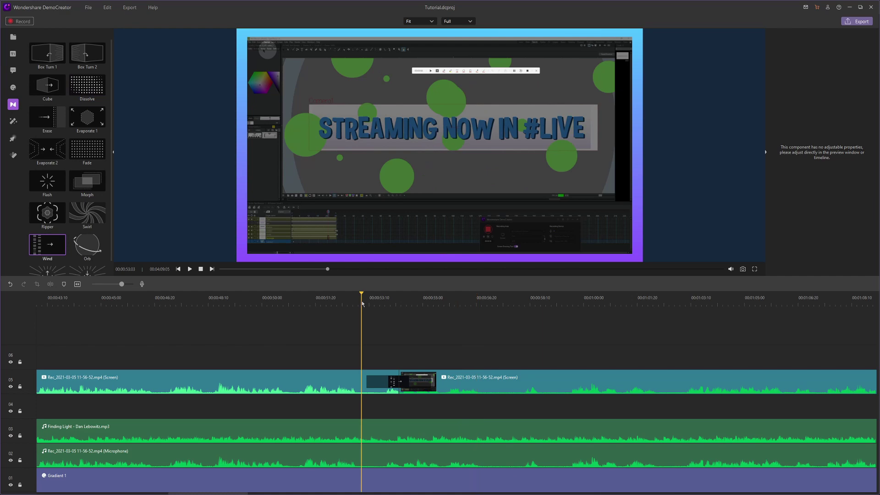
key(space)
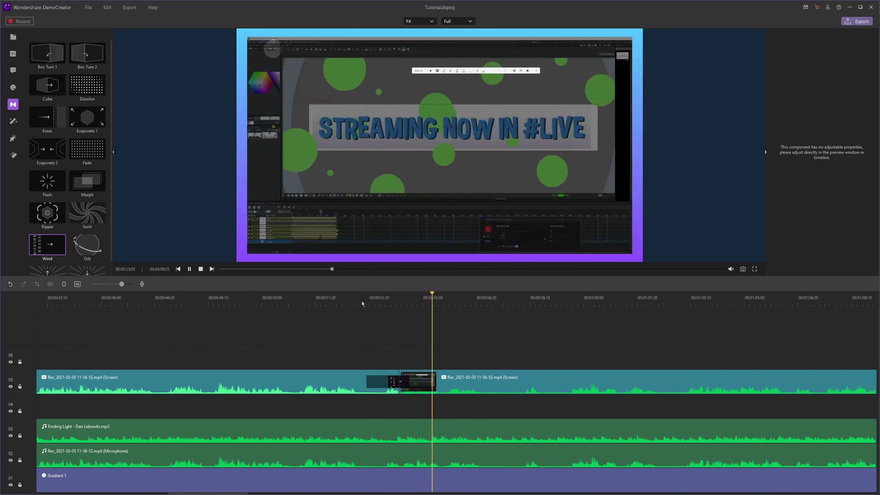
key(space)
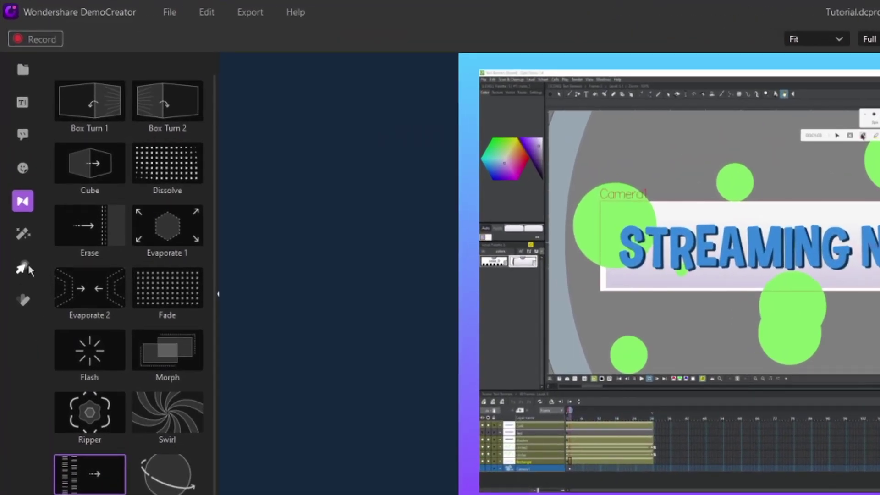
- Apply Cursor Highlight to the second screen clip and preview it
click(23, 269)
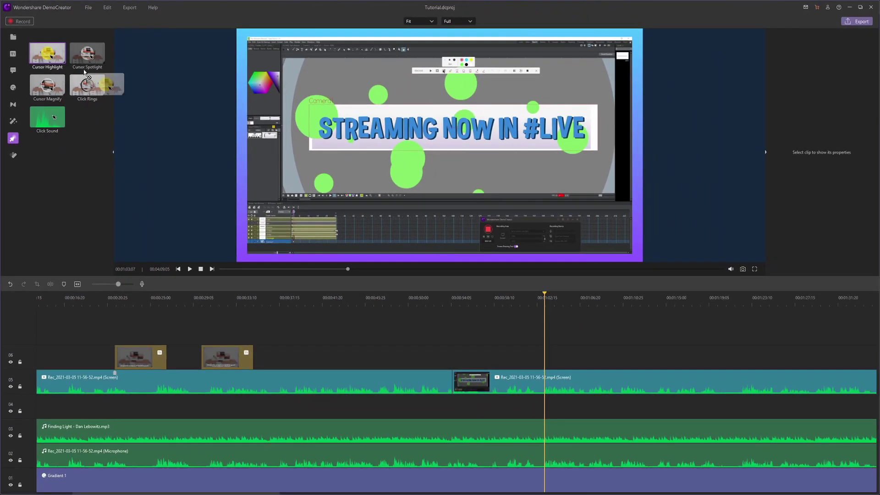
drag(85, 72, 556, 390)
key(space)
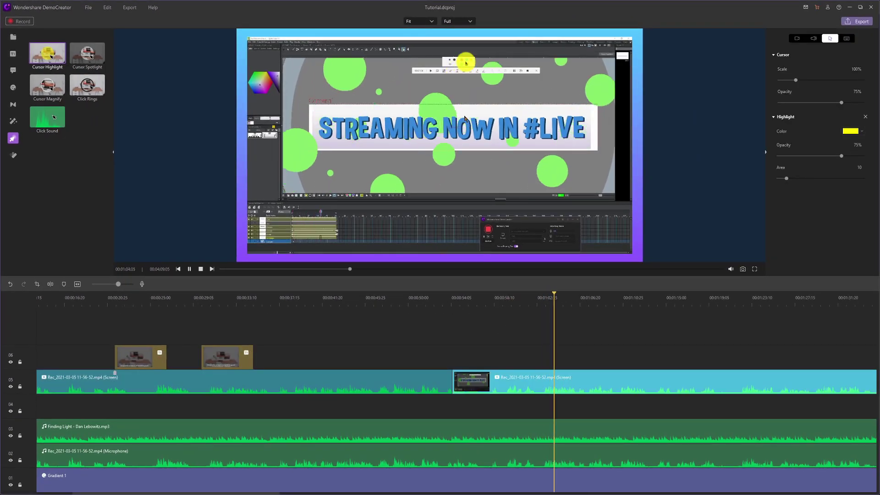
key(space)
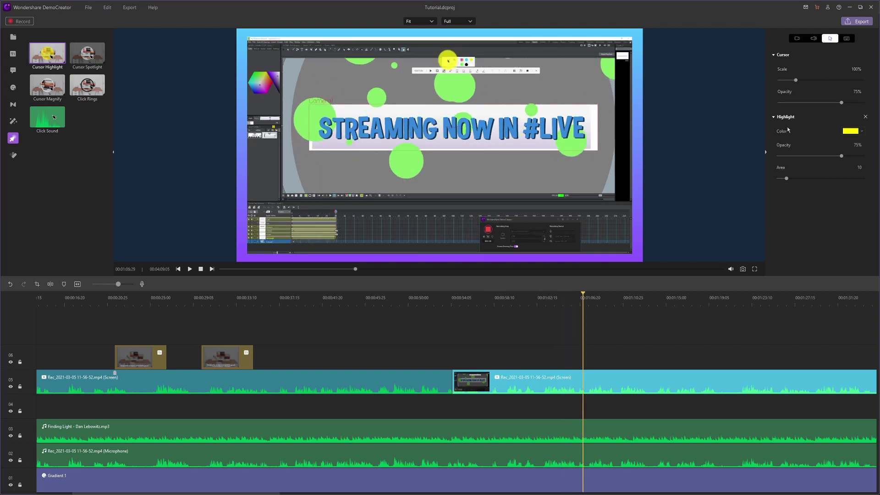
- Adjust the highlight's opacity and area, reset them to defaults, then remove the effect
drag(838, 160, 855, 156)
mouse_move(787, 179)
mouse_down()
mouse_move(843, 179)
mouse_move(775, 185)
mouse_up()
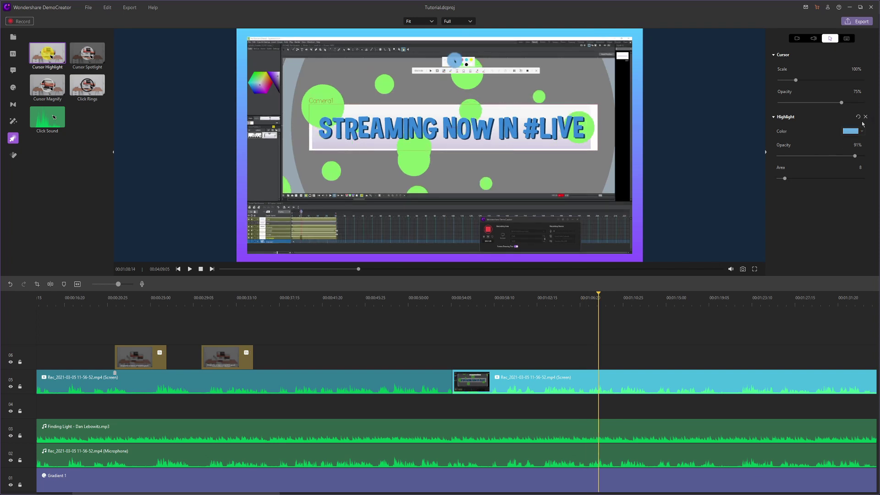
click(859, 117)
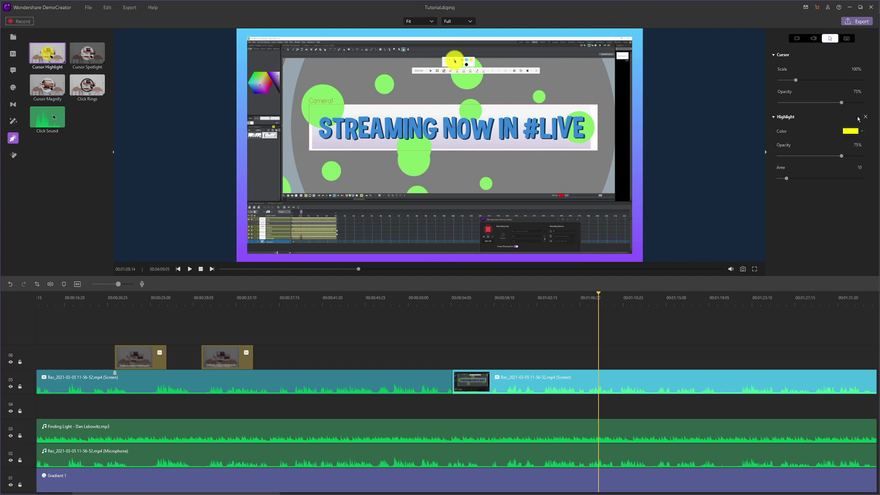
click(865, 117)
drag(91, 58, 591, 378)
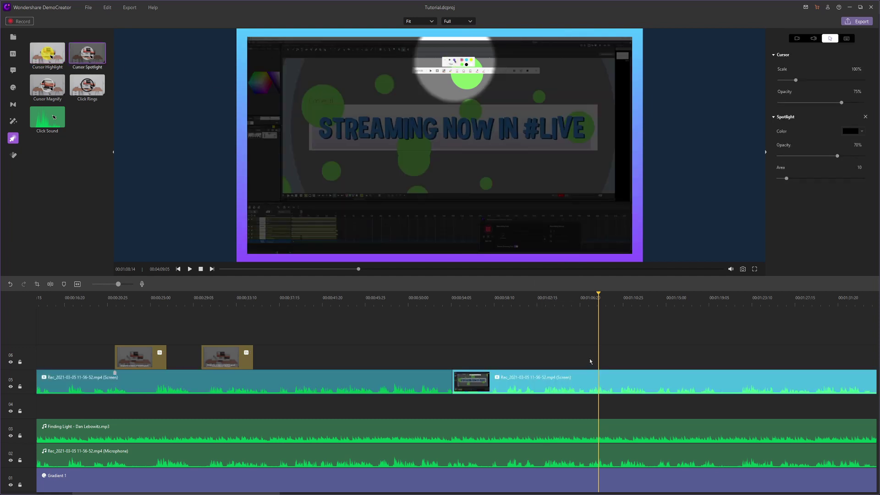
key(space)
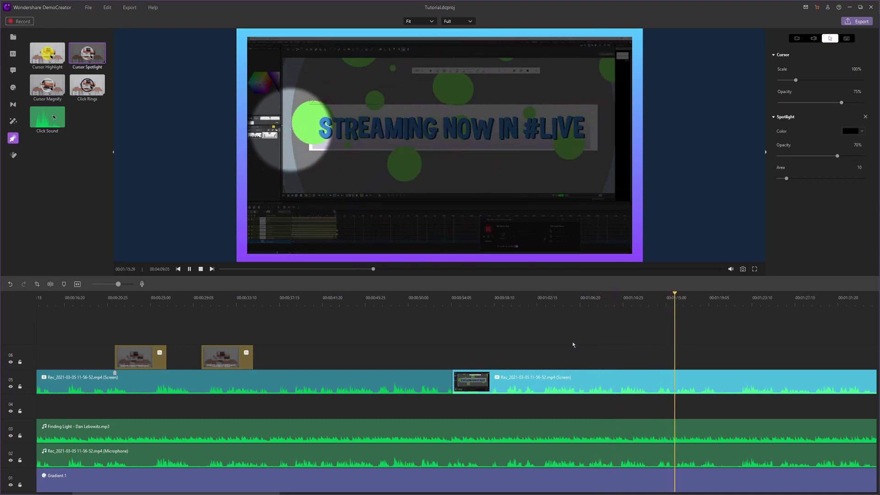
key(space)
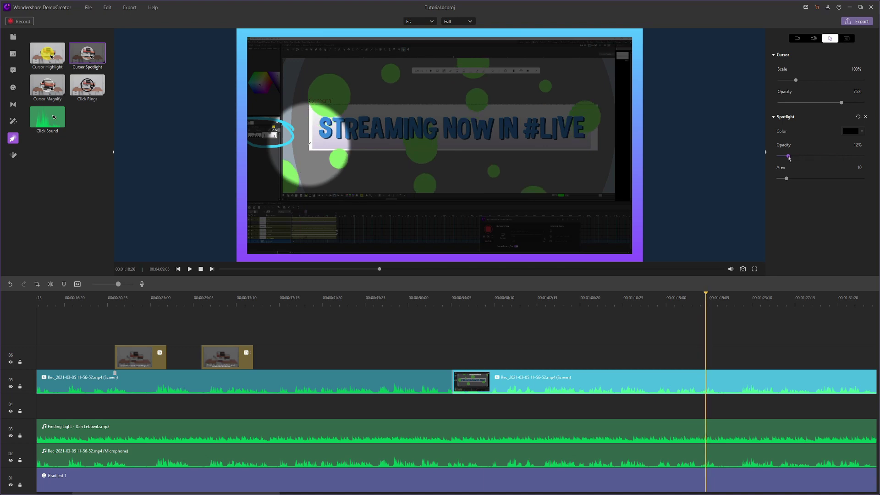
drag(837, 156, 791, 180)
click(858, 117)
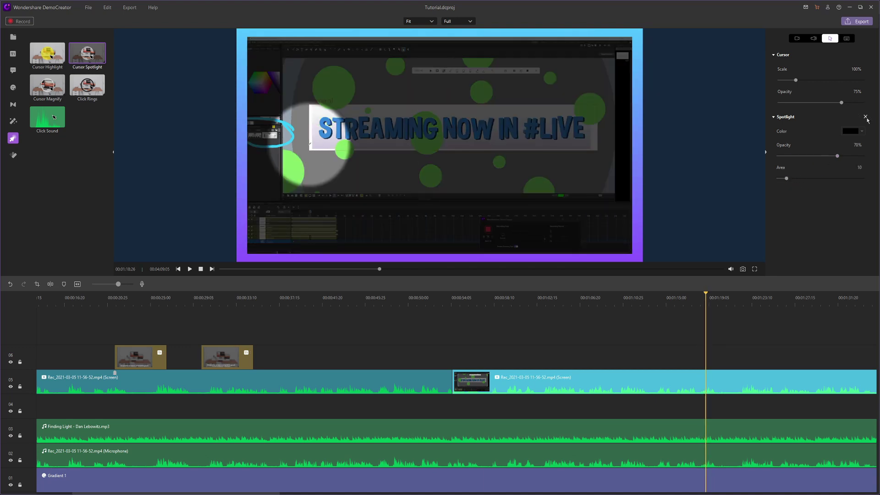
click(866, 117)
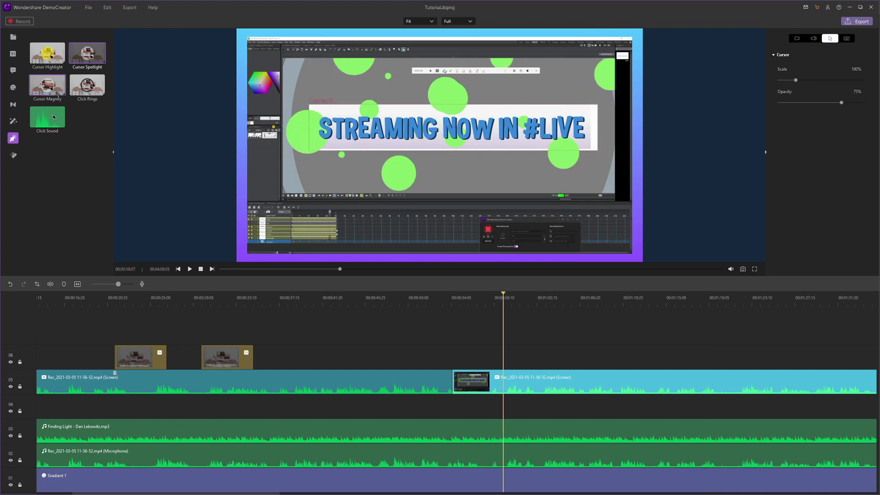
drag(57, 94, 493, 363)
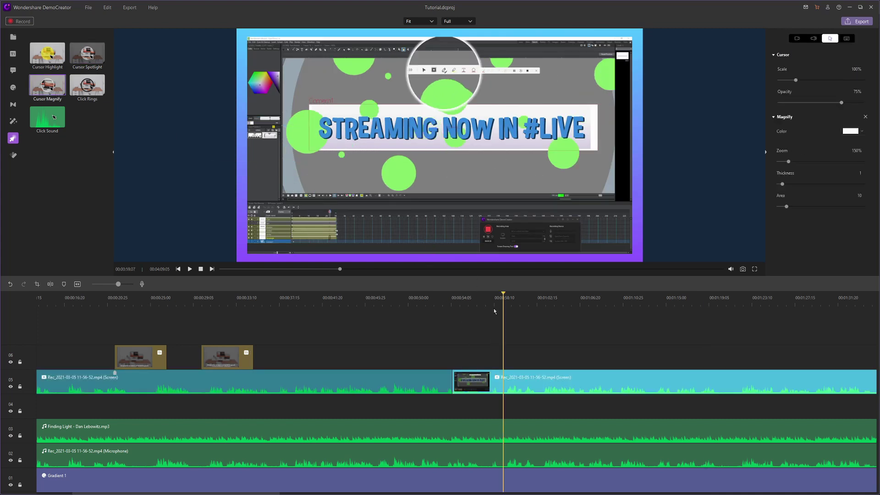
key(space)
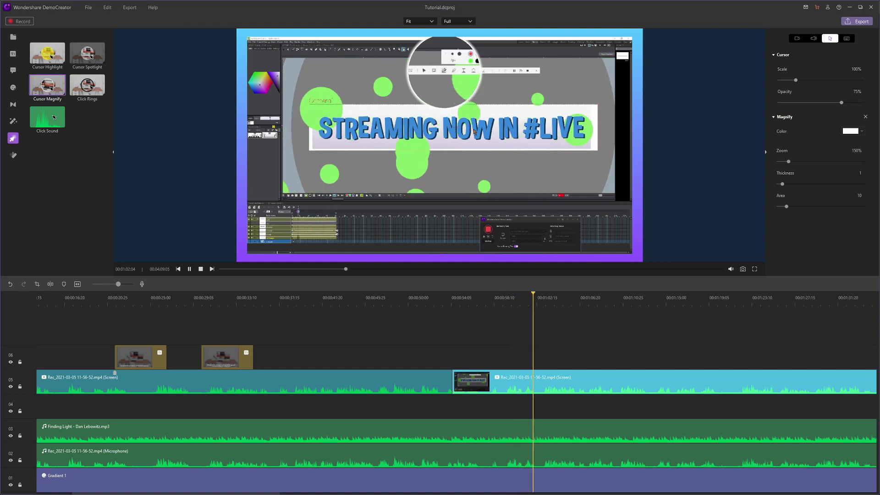
drag(787, 207, 817, 161)
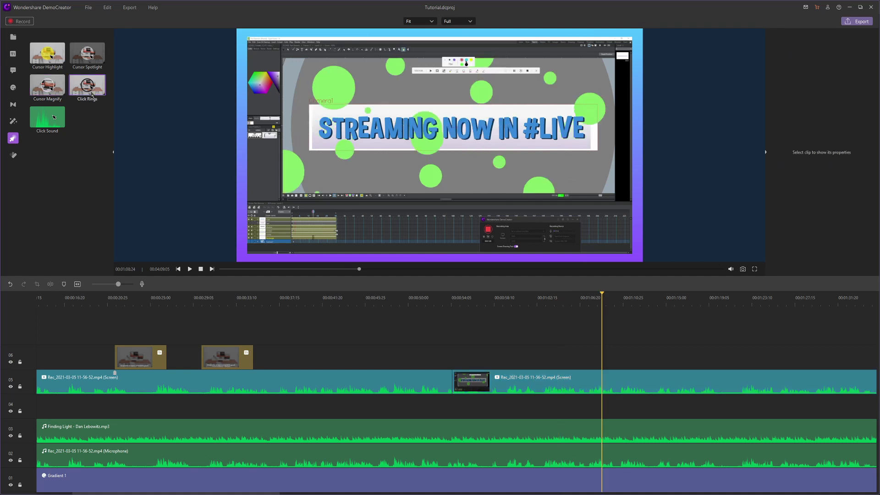
- Put Click Rings, then Click Sound on the second screen clip and play it back
drag(92, 95, 527, 381)
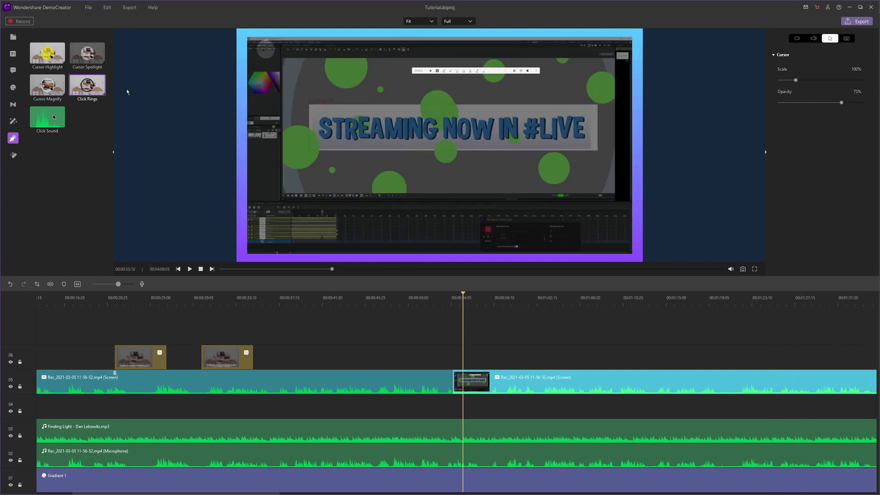
drag(47, 118, 532, 381)
key(space)
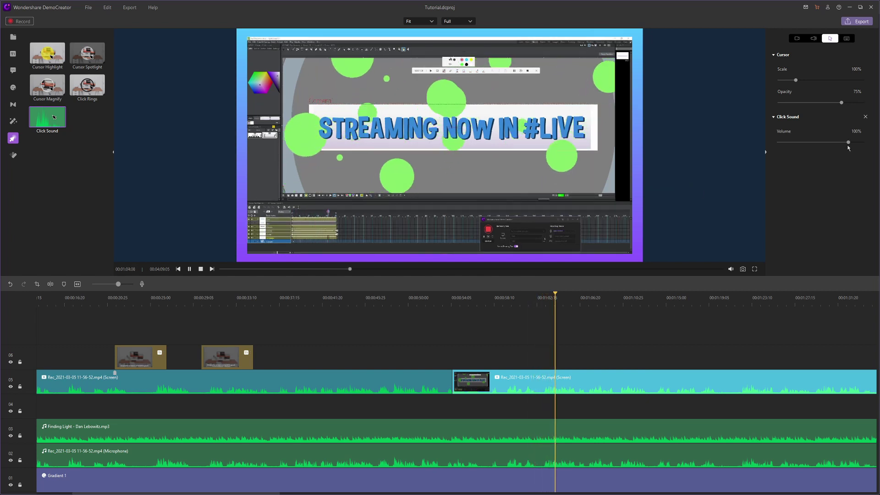
- Set Click Sound volume to 32% after testing 13%, then add Click Rings to the clip
drag(849, 142, 788, 147)
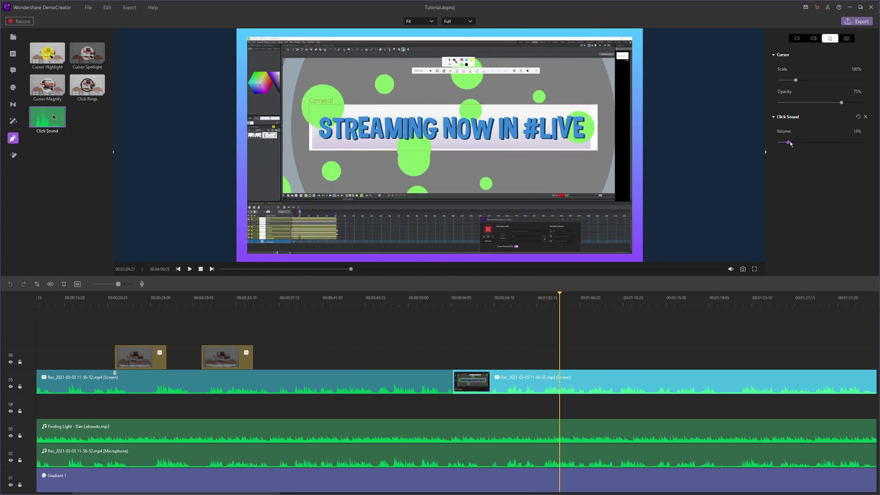
key(space)
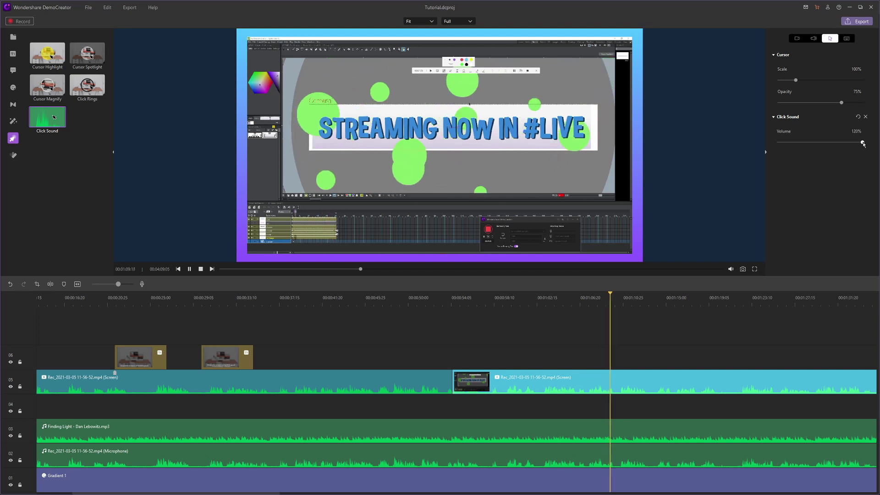
drag(864, 142, 802, 146)
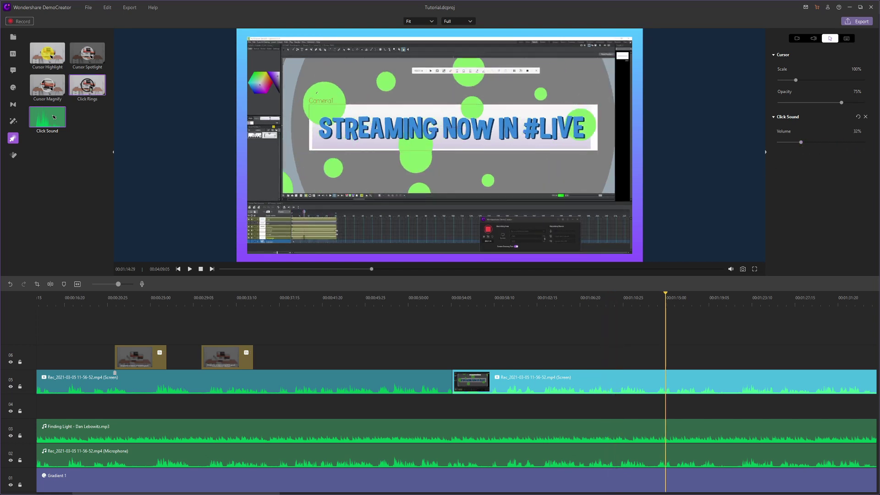
drag(87, 85, 636, 378)
drag(635, 381, 636, 382)
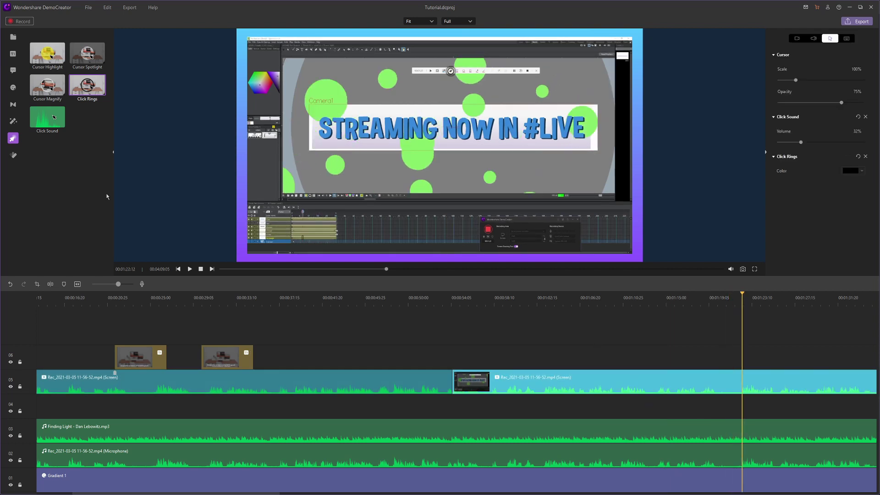
- Drop the Christmas 2020 Snowflake sticker onto track 06 over the recording
click(13, 156)
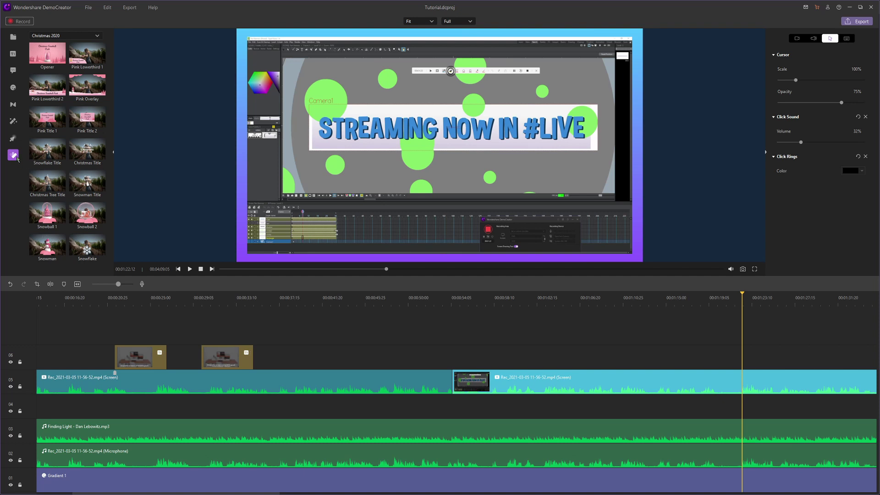
drag(87, 247, 592, 358)
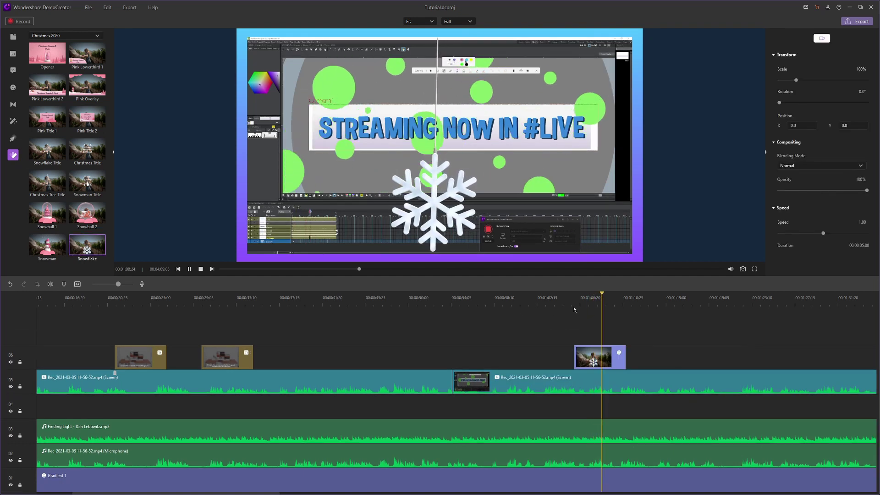